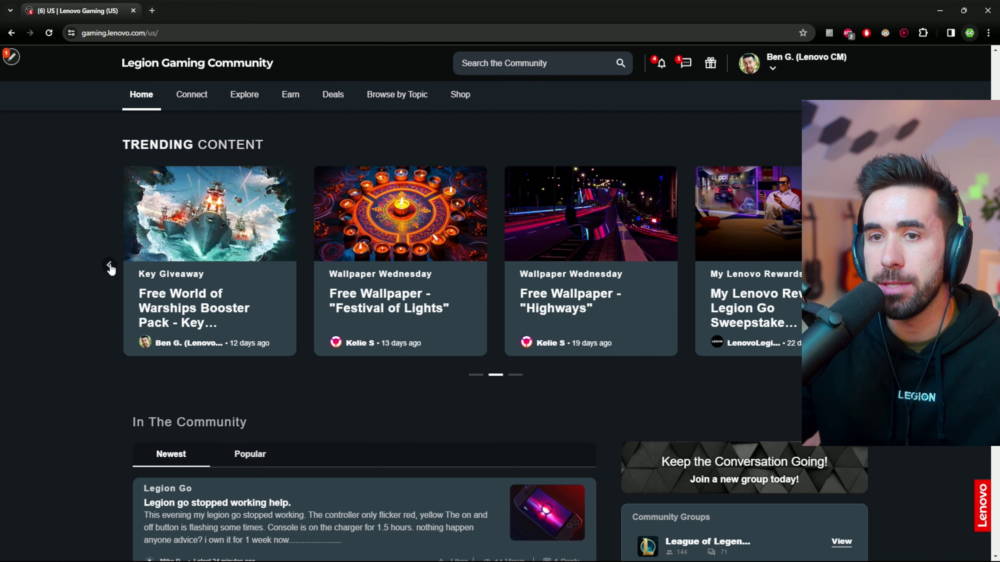
# - Bring back the first Trending Content page with the Festival of Lights and Highways wallpapers
pyautogui.click(111, 269)
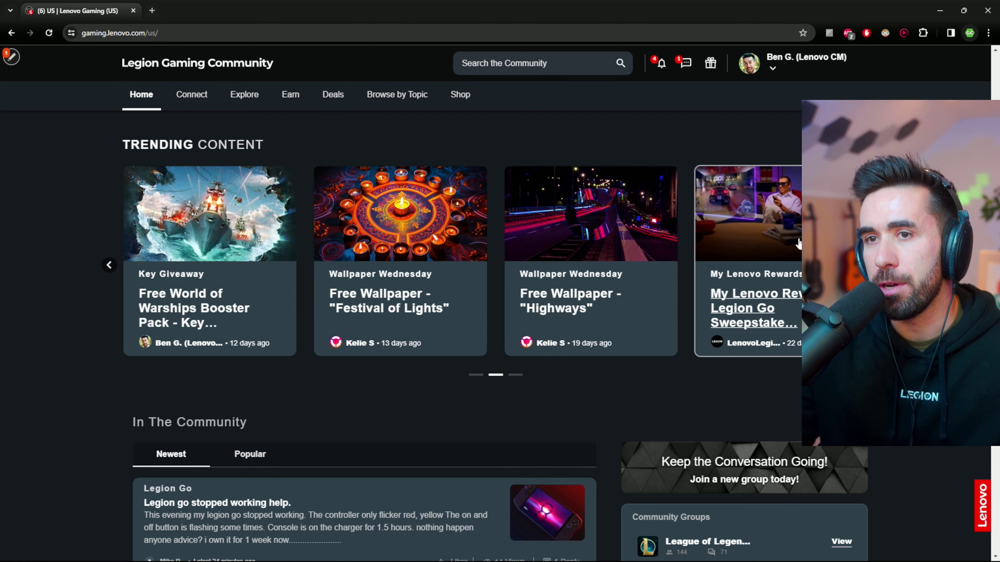
# - Go to the Giveaways page from the Earn menu and scroll down to the perks filters
pyautogui.moveTo(290, 95)
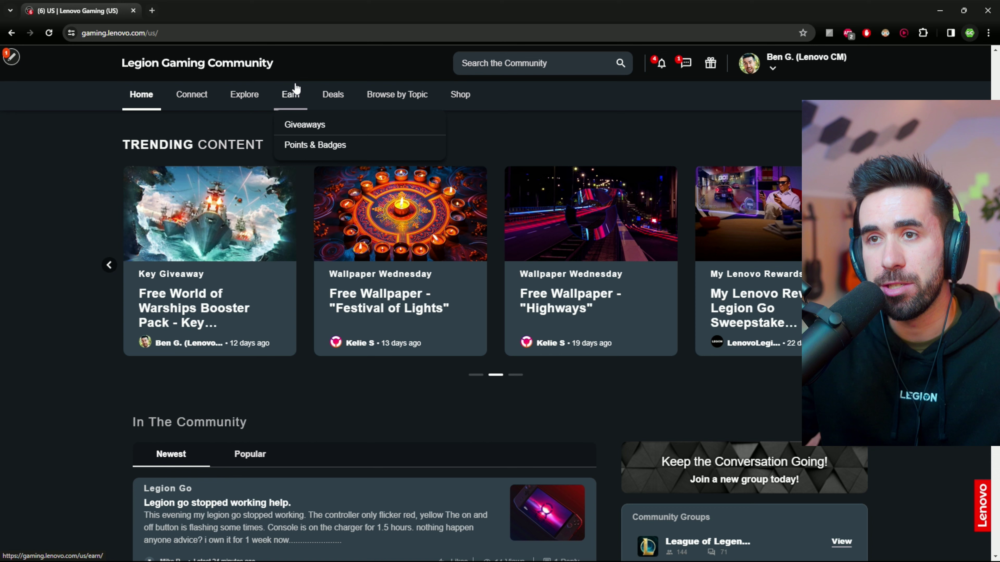
pyautogui.click(294, 125)
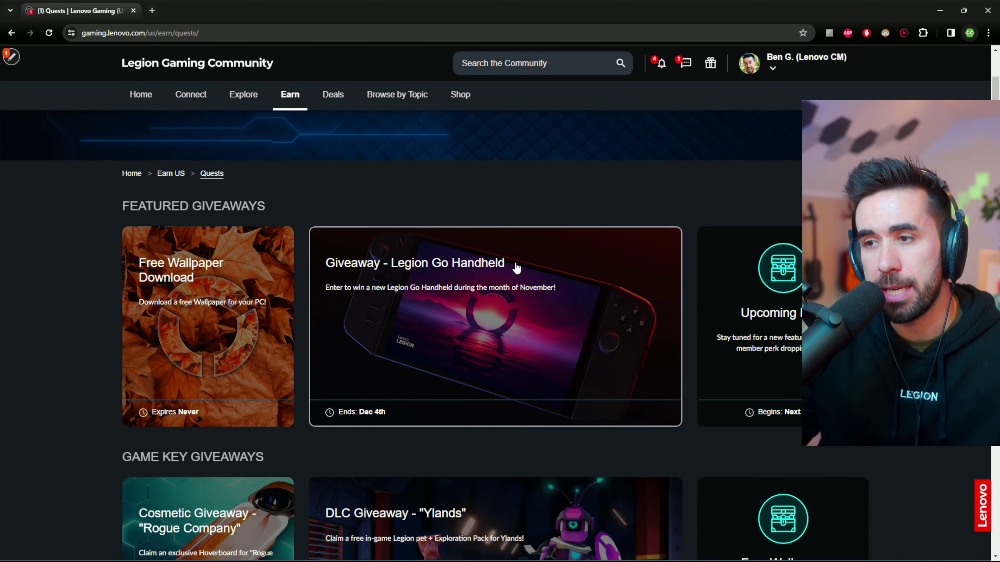
pyautogui.scroll(-10, 517, 268)
pyautogui.scroll(-1, 189, 331)
# - Filter the perks Topics to Wallpaper only, dropping the briefly ticked Game Key
pyautogui.click(142, 324)
pyautogui.scroll(-1, 428, 319)
pyautogui.scroll(-1, 598, 377)
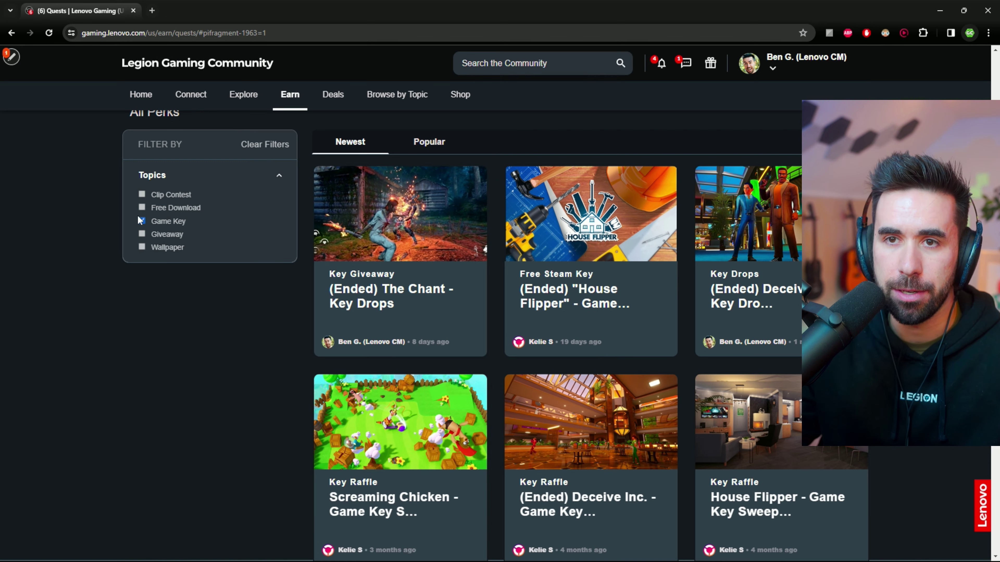
pyautogui.click(141, 247)
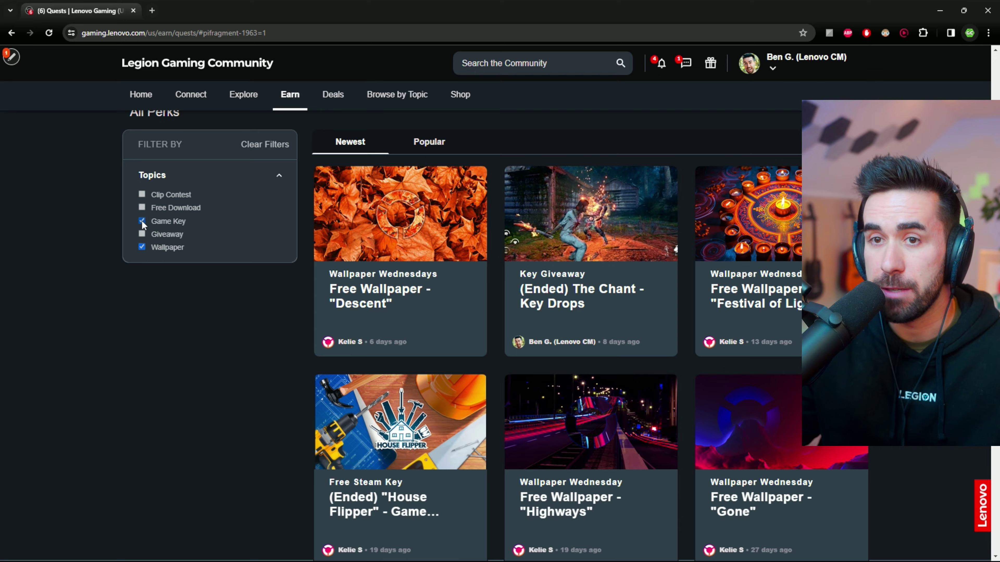
pyautogui.click(141, 221)
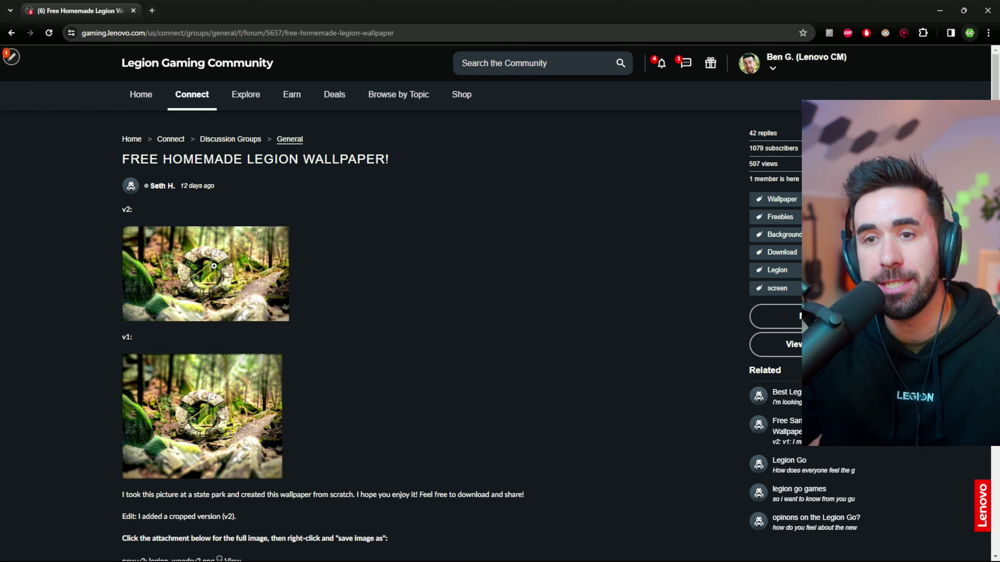
# - View the v2 wallpaper full size in the lightbox, then close it
pyautogui.click(214, 266)
pyautogui.click(35, 148)
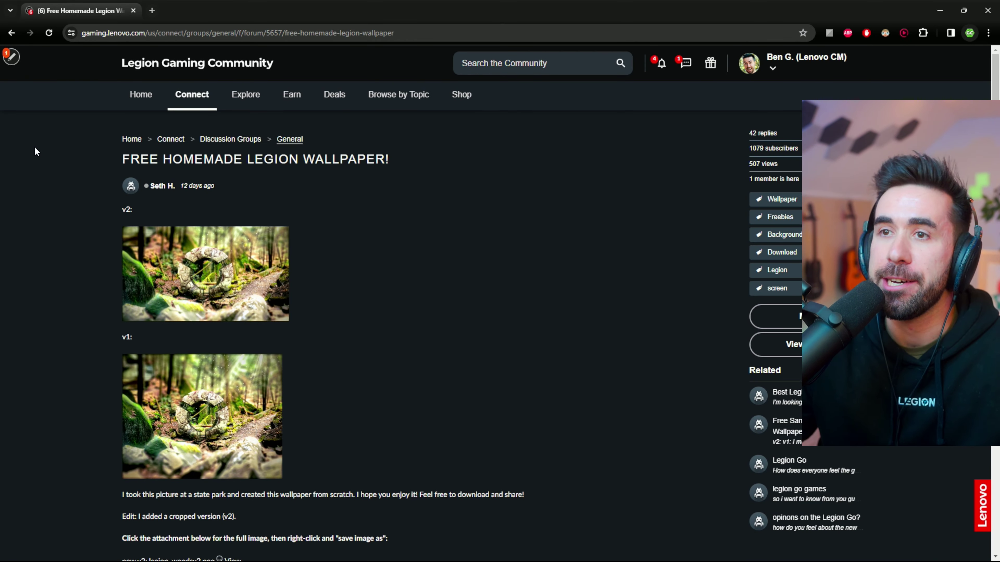